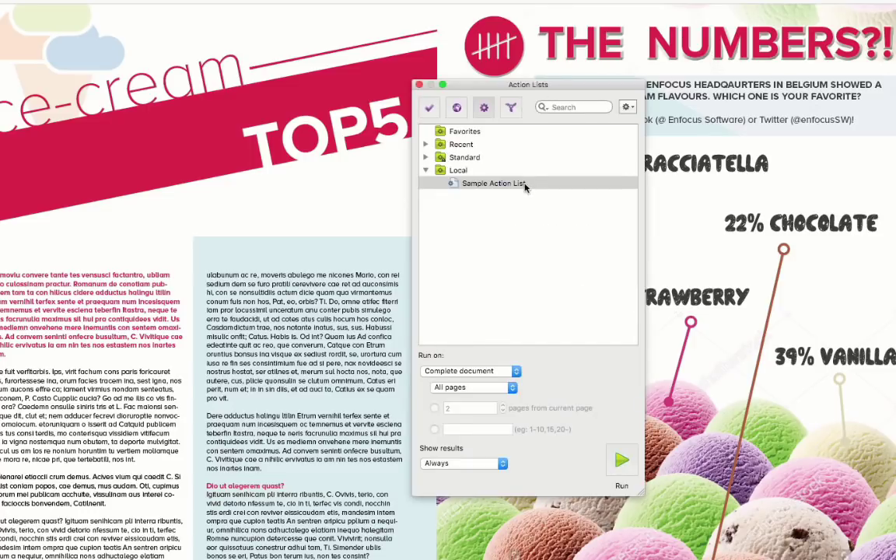
Open Sample Action List in the Action List Editor and turn on visual debugging.
{"action": "double_click", "coordinate": [524, 184]}
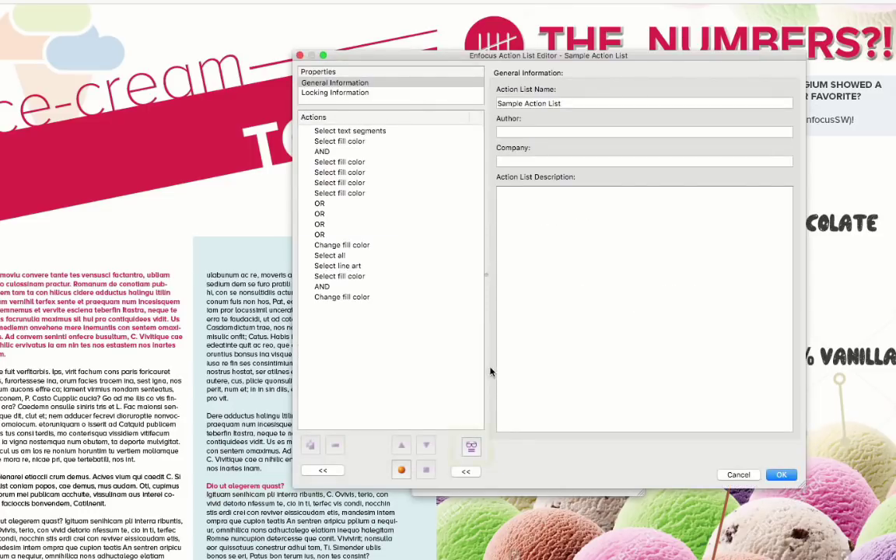
{"action": "left_click", "coordinate": [471, 441]}
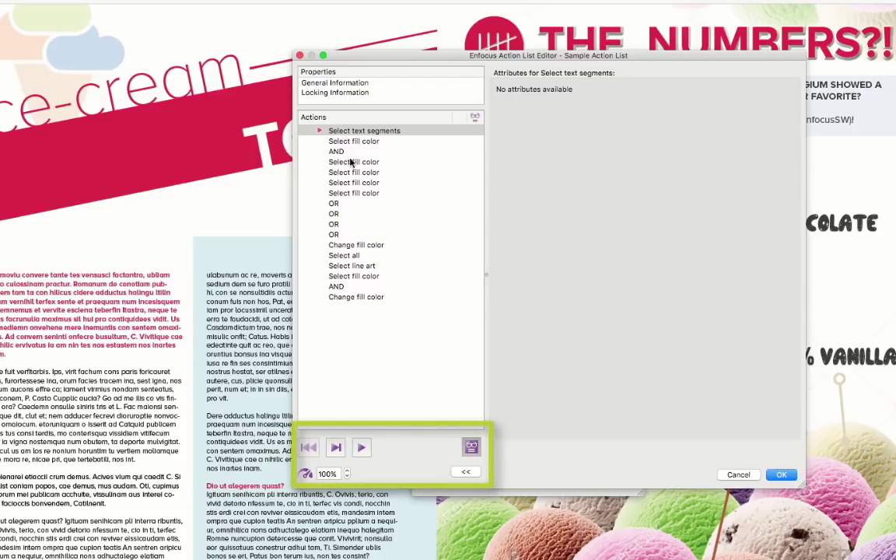
Step through Select text segments and Select fill color, pausing at the AND action.
{"action": "left_click", "coordinate": [344, 142]}
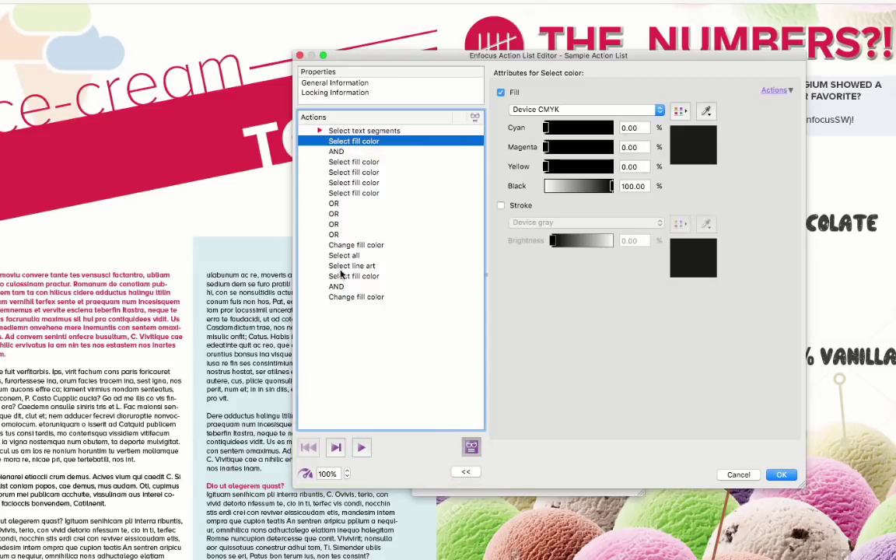
{"action": "left_click", "coordinate": [336, 449]}
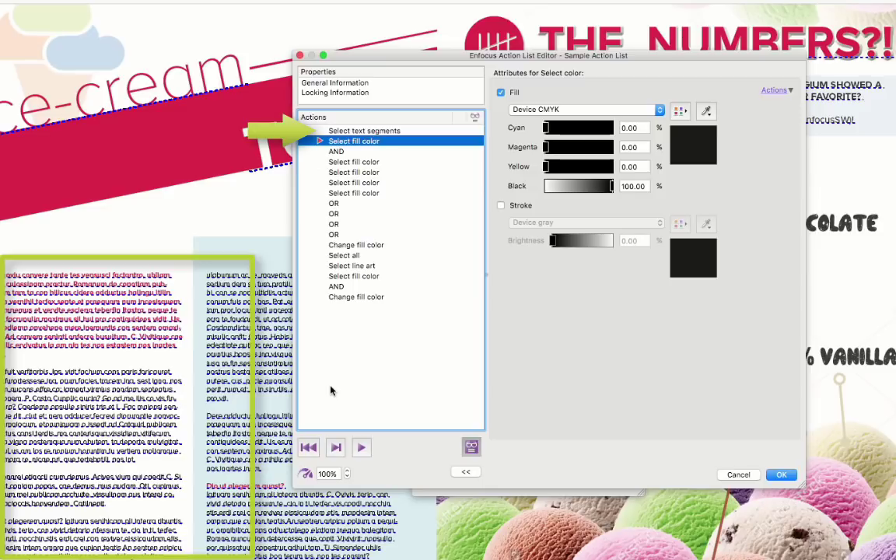
{"action": "left_click", "coordinate": [335, 448]}
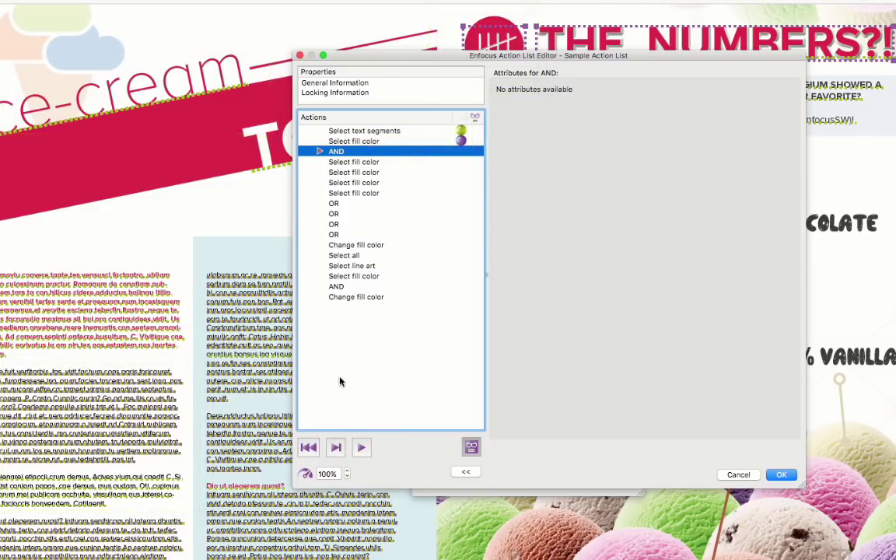
Step past AND to the Select fill color action for Device RGB 0/0/0.
{"action": "left_click", "coordinate": [336, 449]}
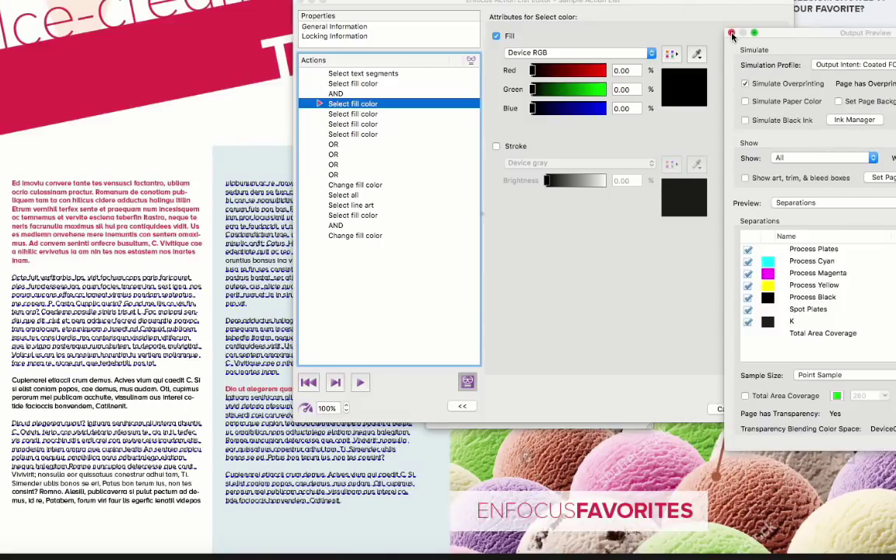
Close Output Preview and inspect three text lines' fills, finding RGB black, gray and spot K.
{"action": "left_click", "coordinate": [732, 33]}
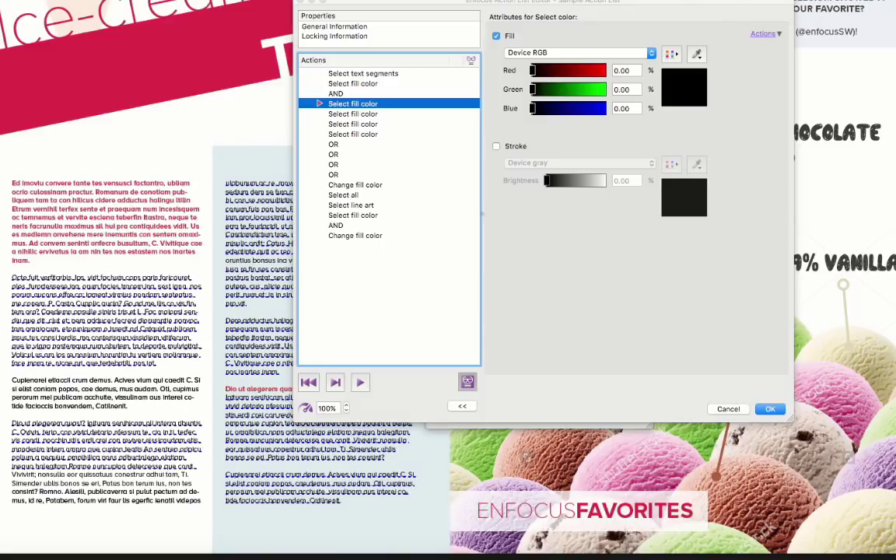
{"action": "key", "text": "super+alt+i"}
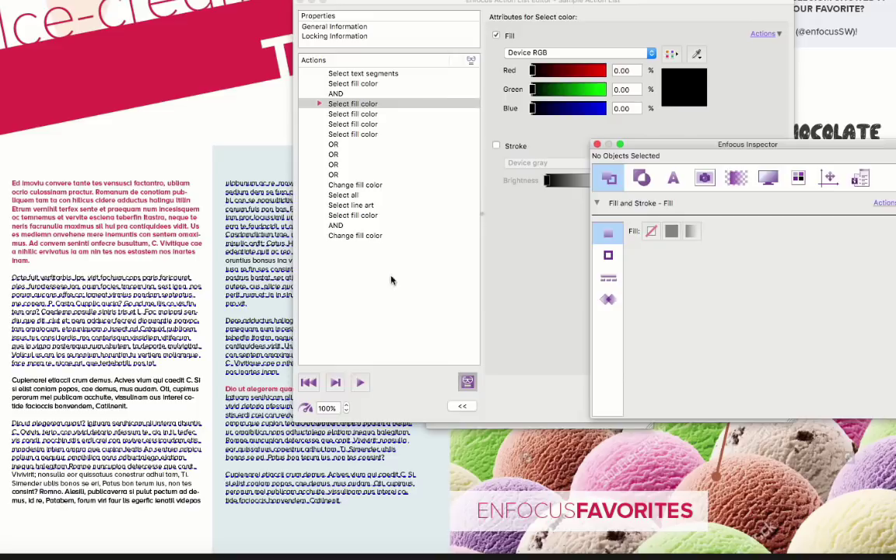
{"action": "left_click", "coordinate": [180, 383]}
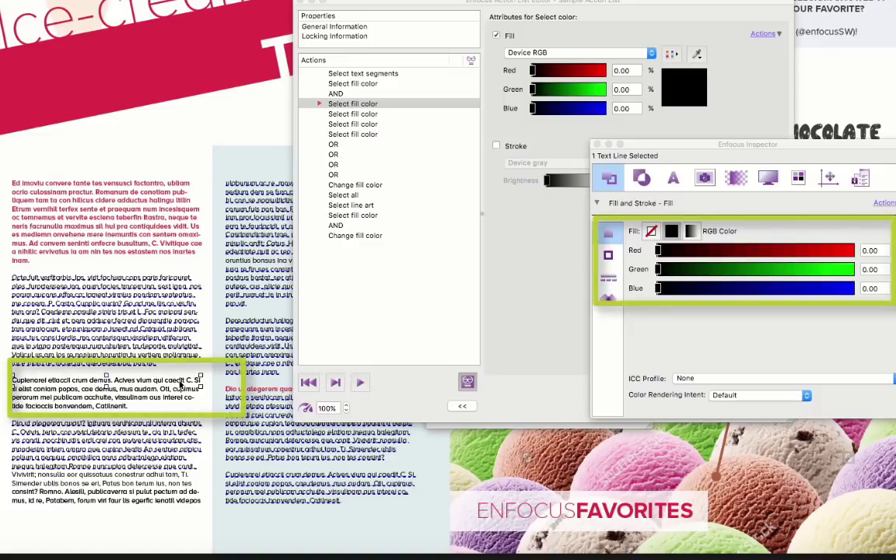
{"action": "left_click", "coordinate": [164, 476]}
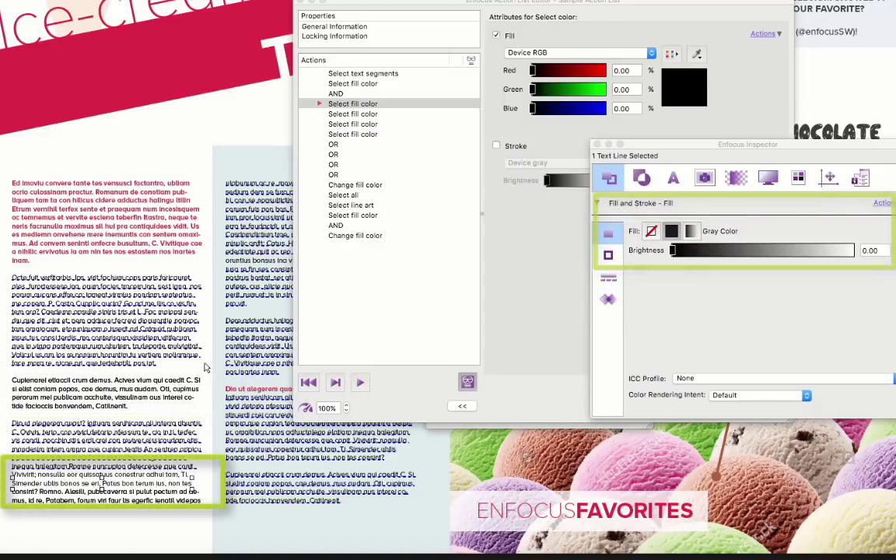
{"action": "left_click", "coordinate": [244, 265]}
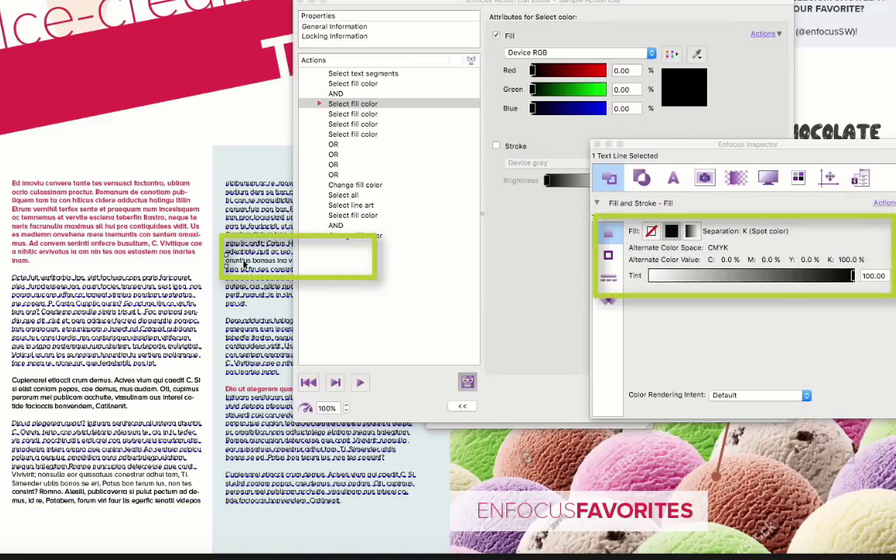
Close the Inspector and step through the remaining Select fill color actions into the first OR.
{"action": "left_click", "coordinate": [597, 145]}
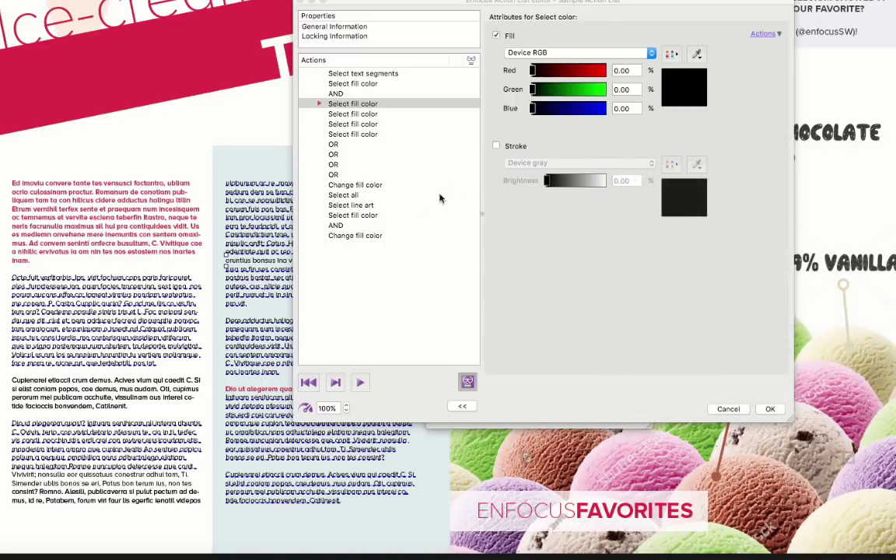
{"action": "left_click", "coordinate": [336, 383]}
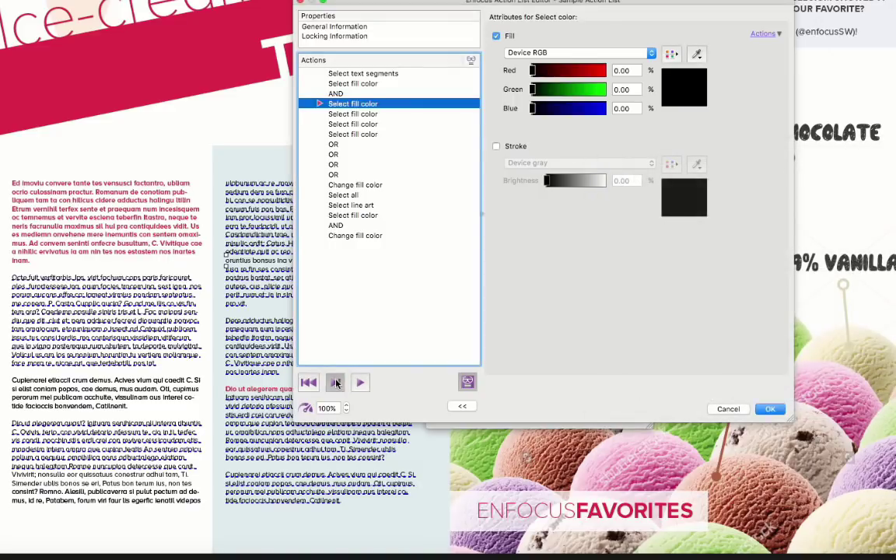
{"action": "left_click", "coordinate": [336, 383]}
{"action": "left_click", "coordinate": [336, 383]}
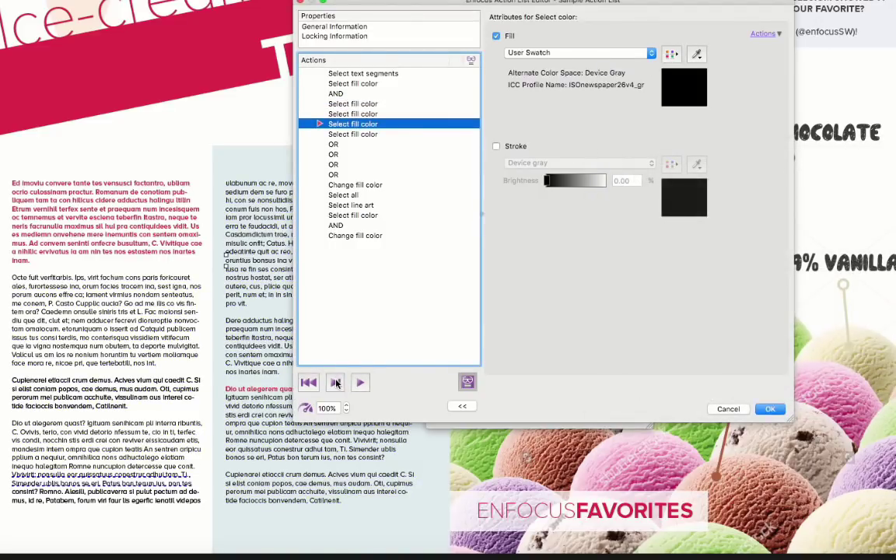
{"action": "left_click", "coordinate": [336, 383]}
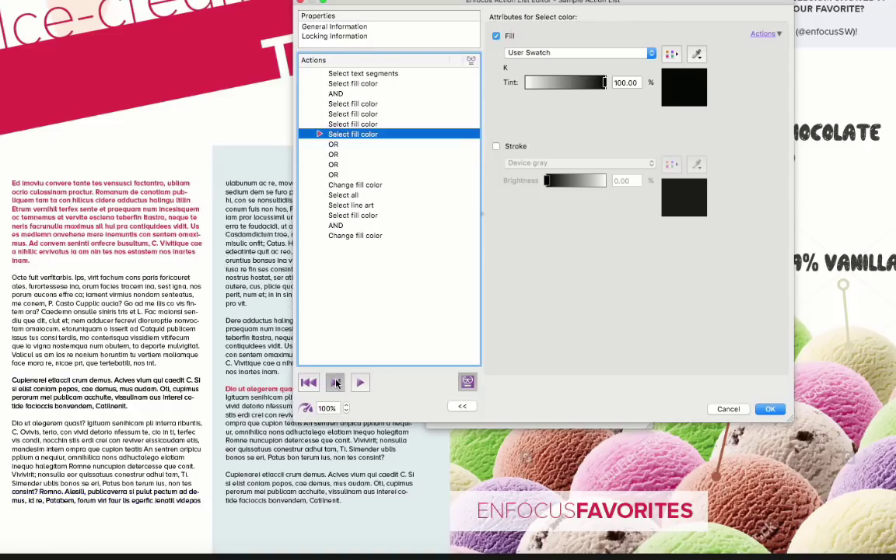
{"action": "left_click", "coordinate": [337, 383]}
Step through the OR actions and Change fill color to Select all, then confirm with OK.
{"action": "left_click", "coordinate": [336, 382]}
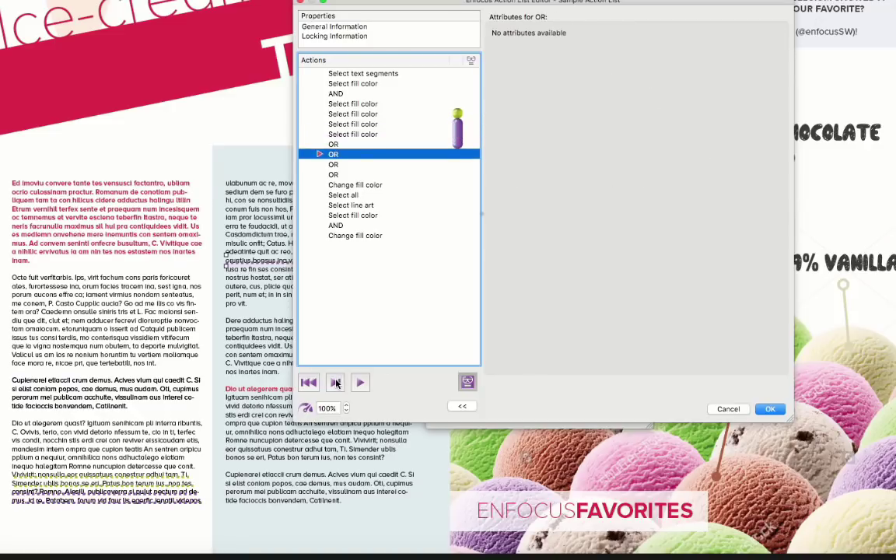
{"action": "left_click", "coordinate": [336, 383]}
{"action": "left_click", "coordinate": [336, 383]}
{"action": "left_click", "coordinate": [337, 383]}
{"action": "left_click", "coordinate": [336, 383]}
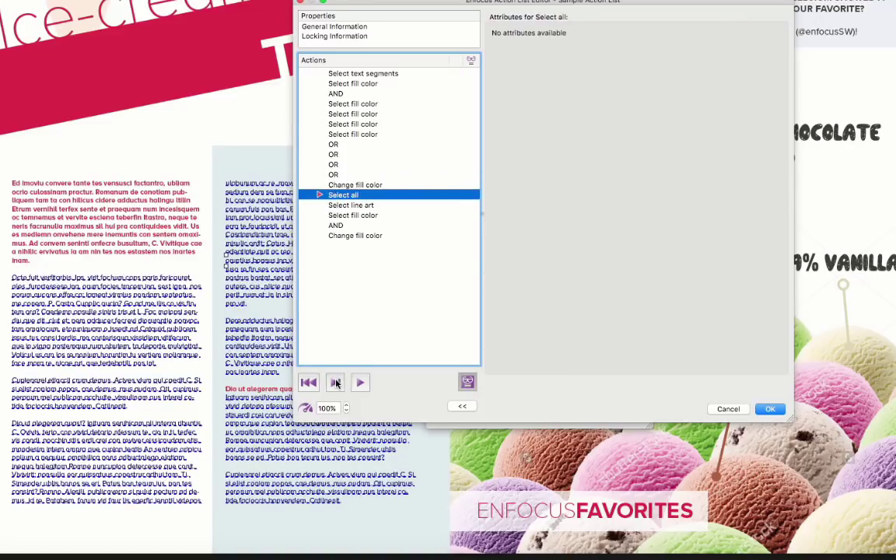
{"action": "left_click", "coordinate": [771, 408]}
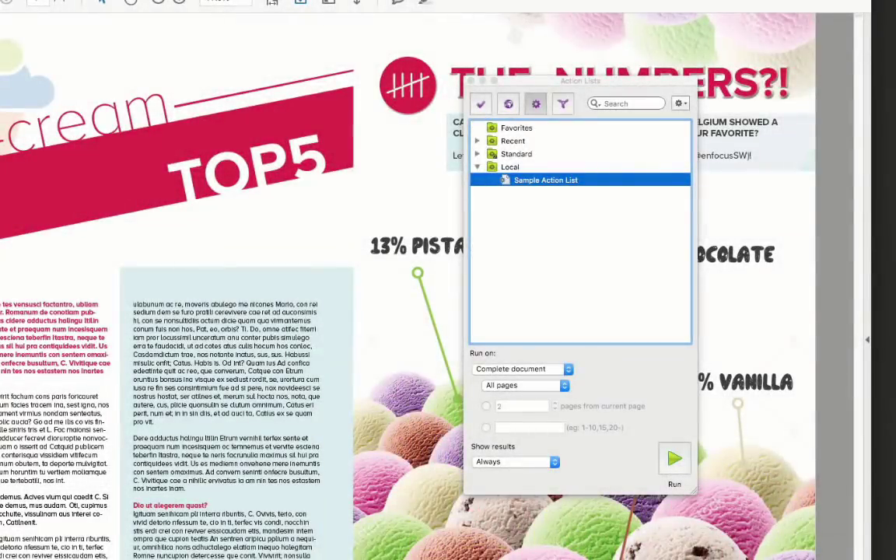
Reopen Sample Action List in debug mode at 30% speed, briefly playing then pausing.
{"action": "double_click", "coordinate": [601, 182]}
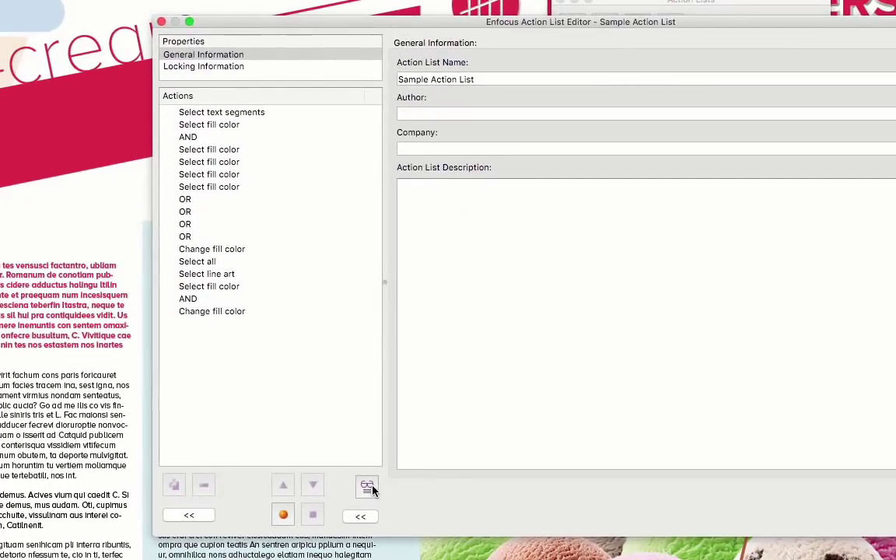
{"action": "left_click", "coordinate": [367, 486]}
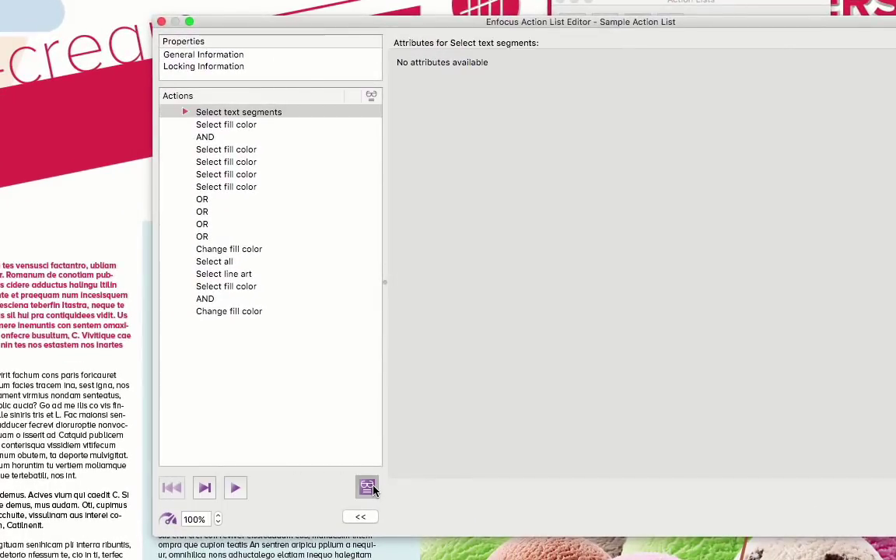
{"action": "double_click", "coordinate": [197, 519]}
{"action": "type", "text": "30"}
{"action": "key", "text": "Tab"}
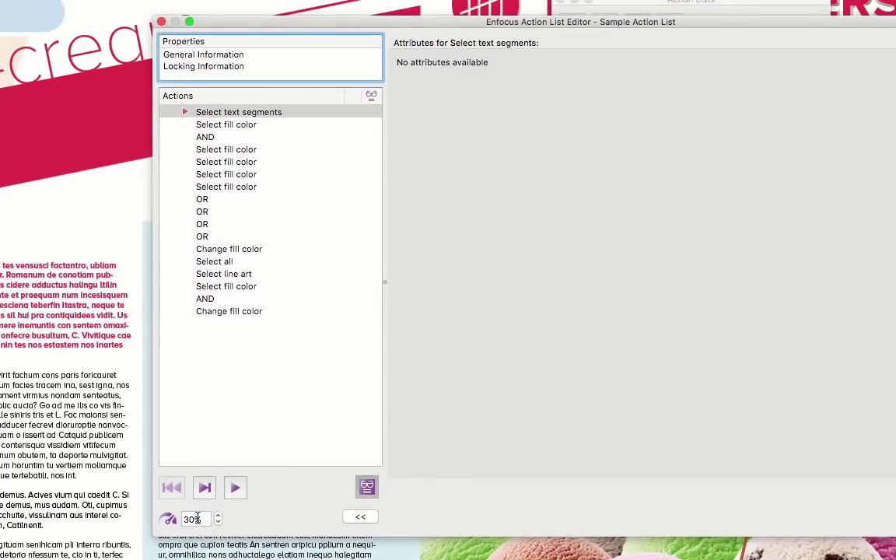
{"action": "left_click", "coordinate": [236, 487]}
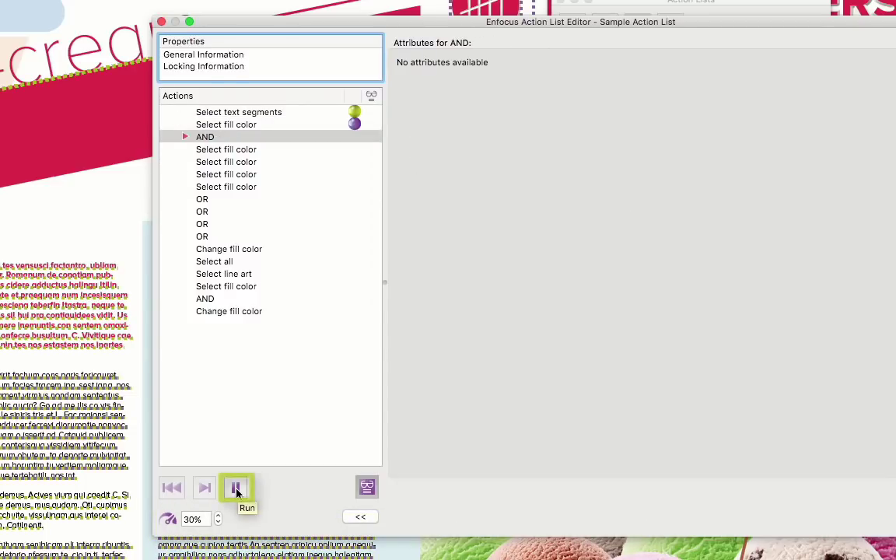
{"action": "left_click", "coordinate": [235, 487]}
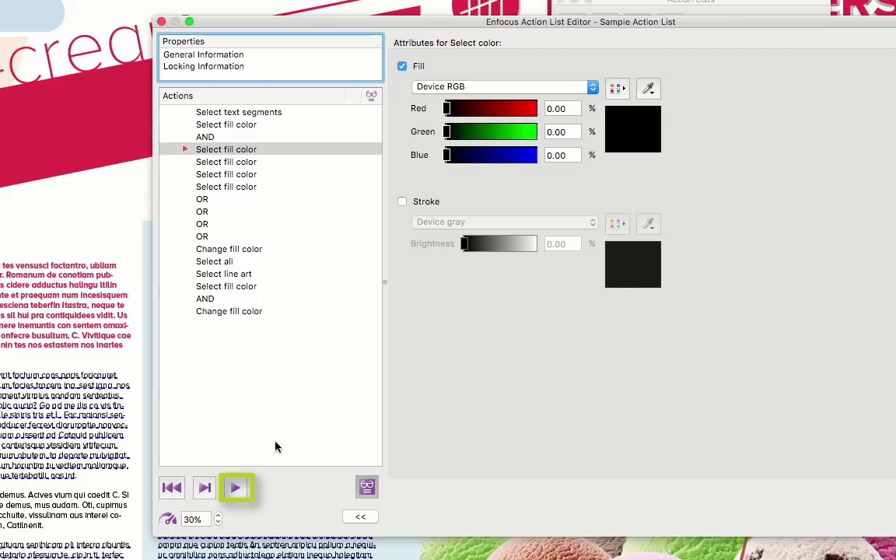
Add a breakpoint on the Select all action and run the list up to it.
{"action": "left_click", "coordinate": [235, 263]}
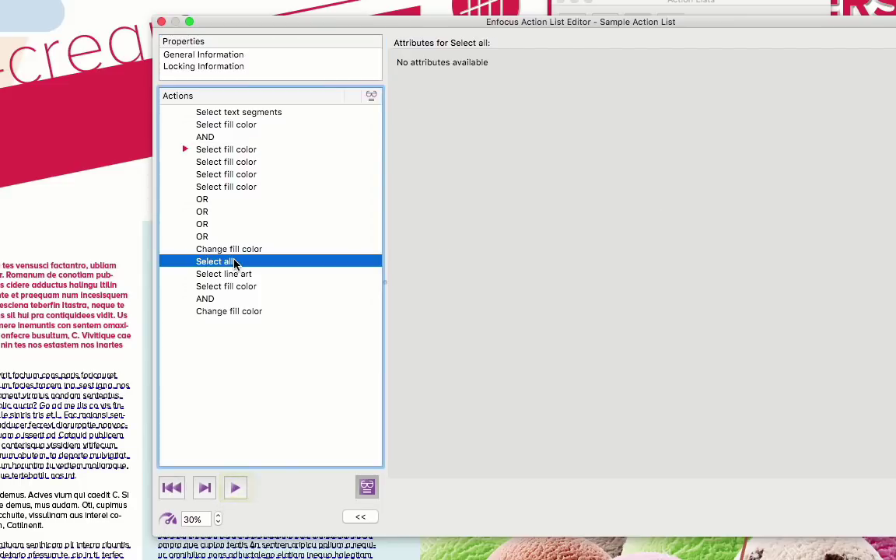
{"action": "right_click", "coordinate": [235, 263]}
{"action": "left_click", "coordinate": [252, 268]}
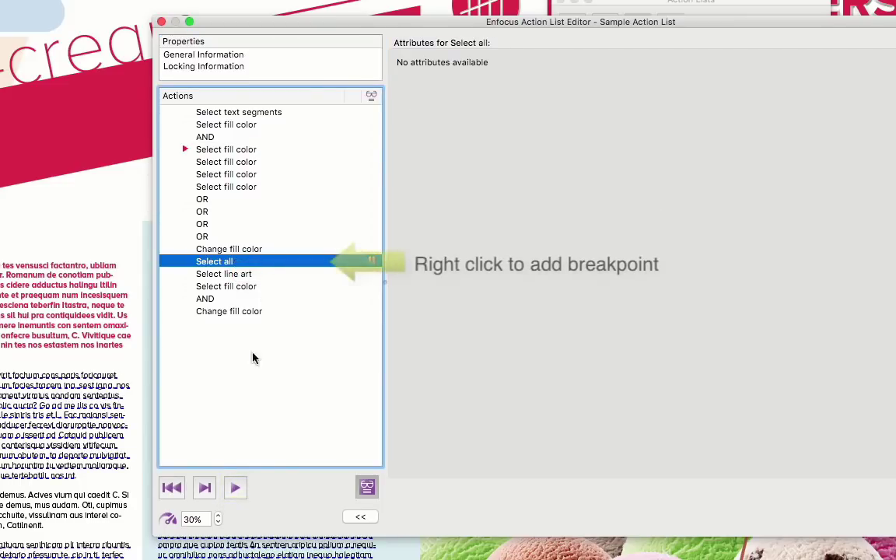
{"action": "left_click", "coordinate": [235, 487]}
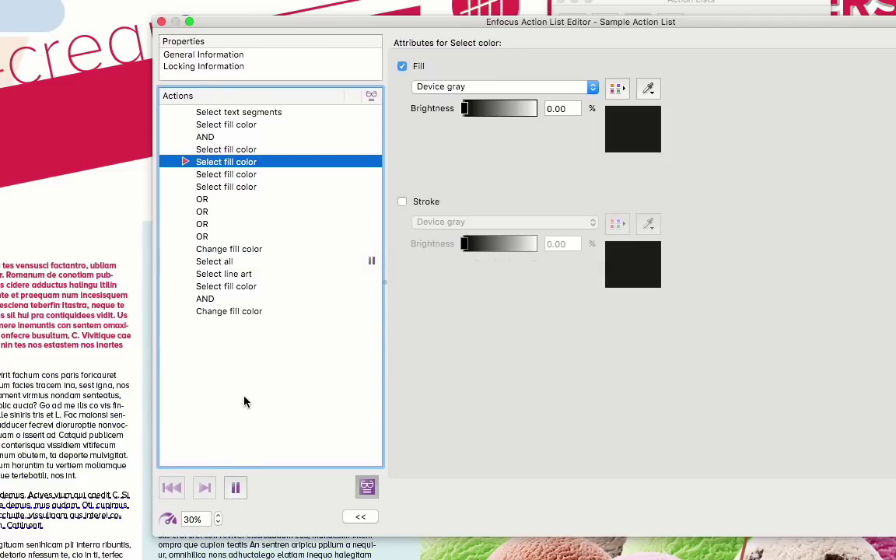